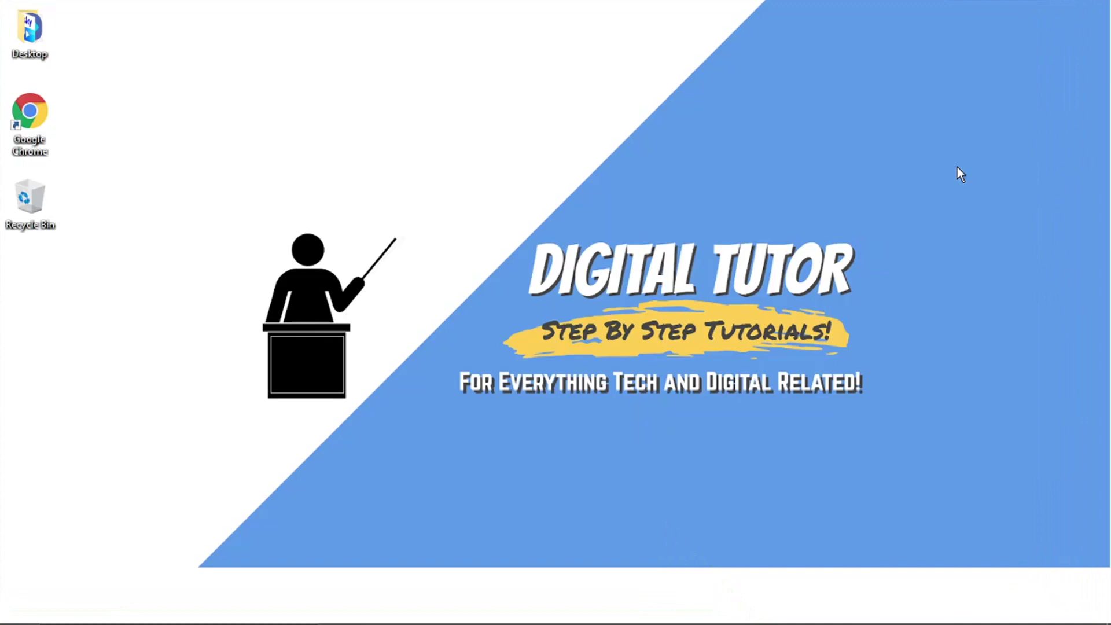
Step: Launch Chrome on Amazon.co.uk and show the Extensions menu listing the seven installed extensions
mouse_move(631, 623)
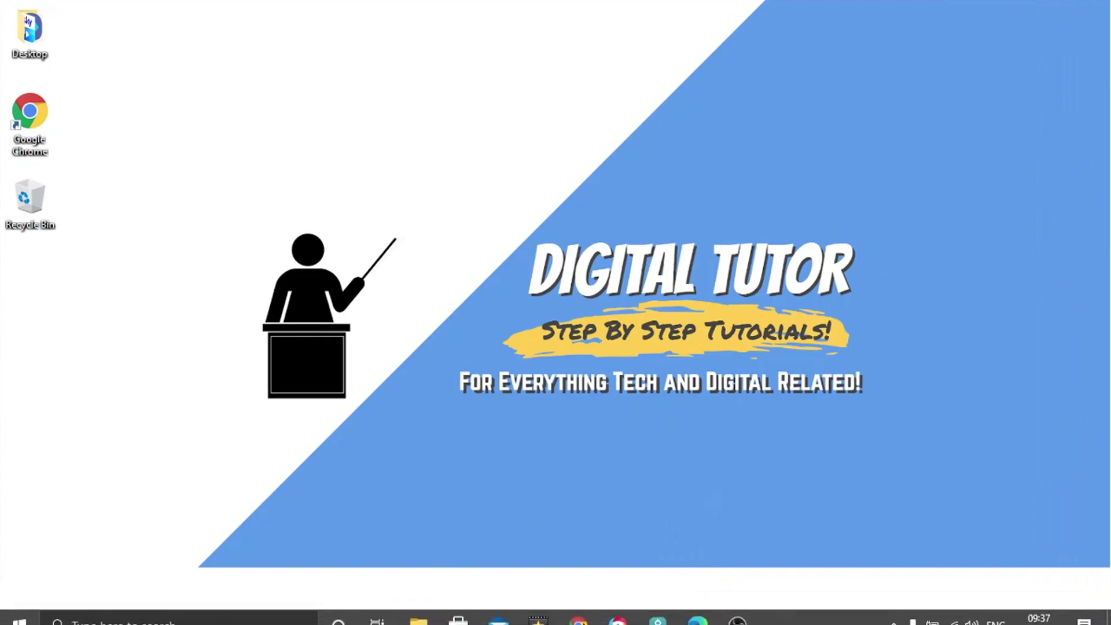
click(578, 619)
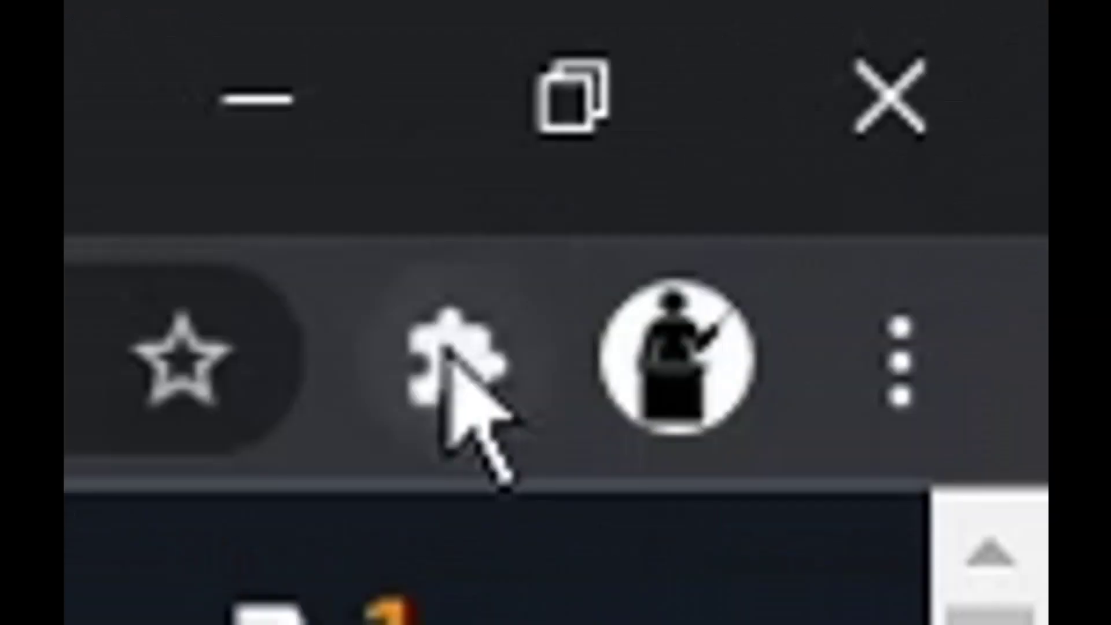
click(466, 391)
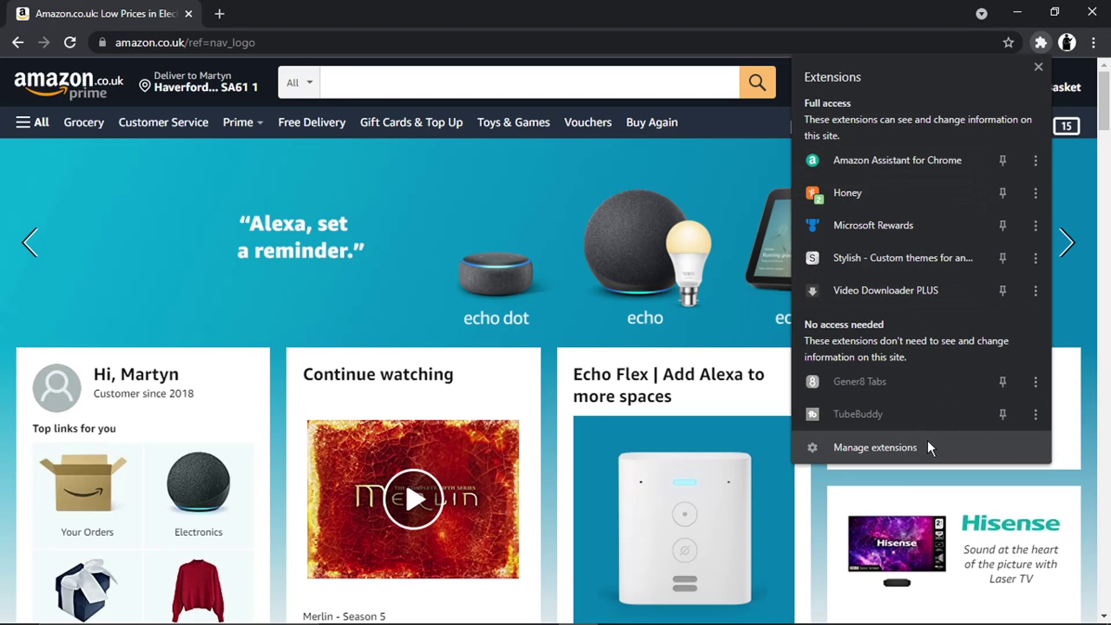
Step: On the chrome://extensions page, toggle Amazon Assistant for Chrome off and confirm its removal
click(909, 446)
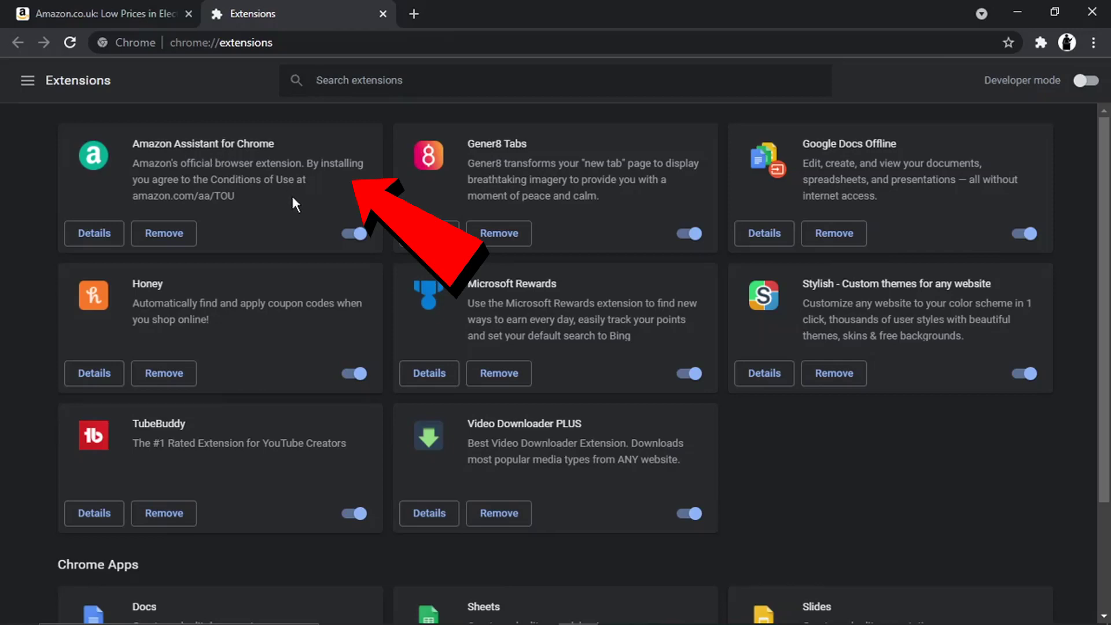
click(359, 235)
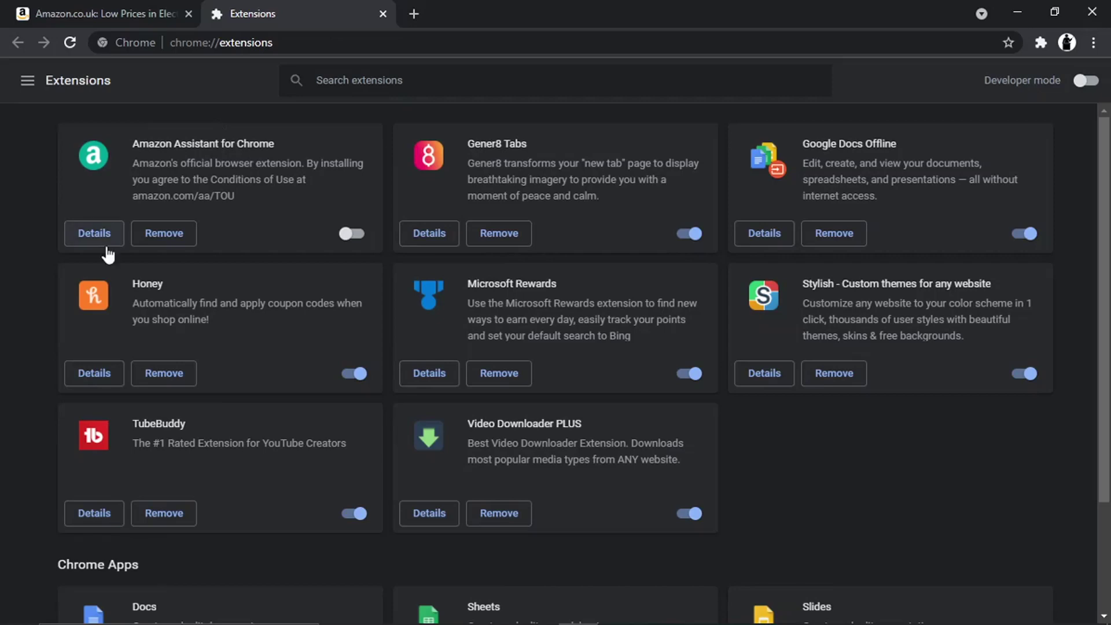
click(163, 234)
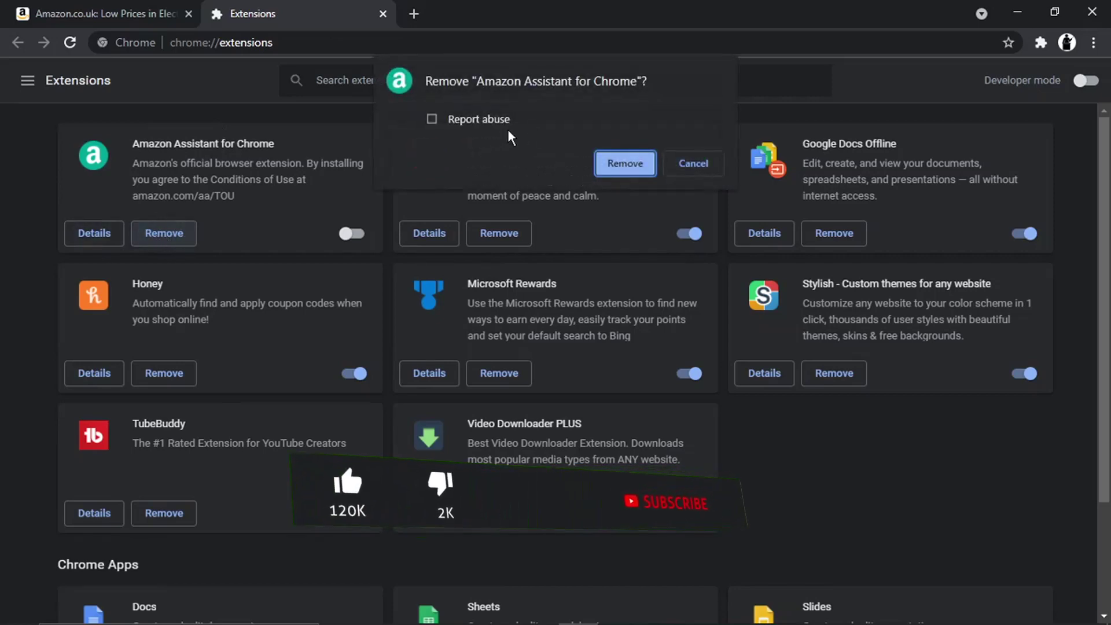
click(626, 168)
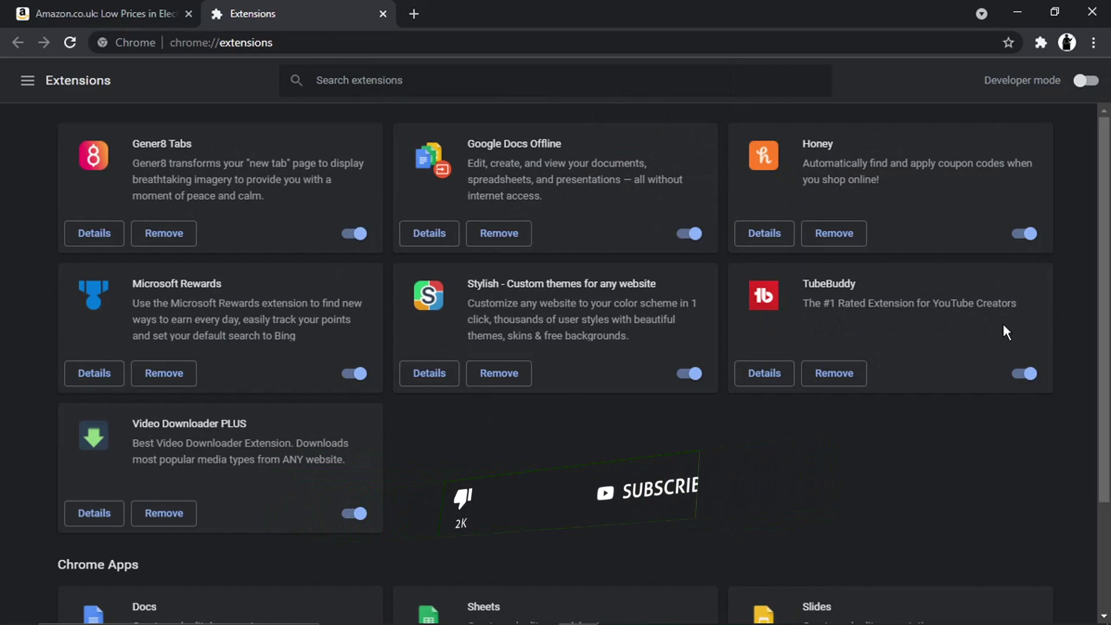
scroll(960, 334, down, 3)
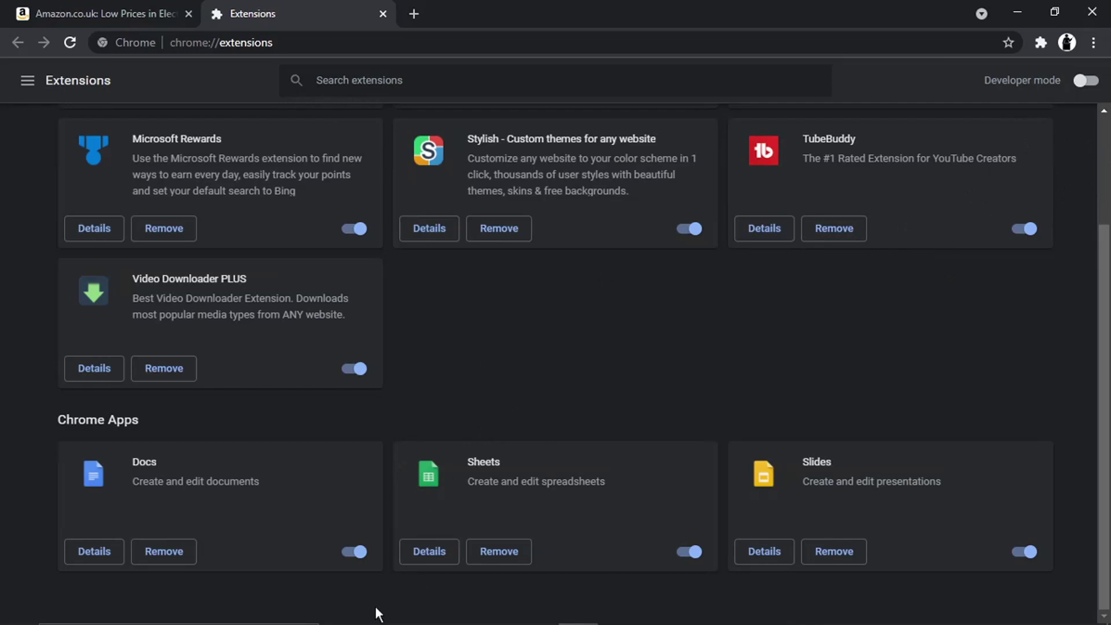
mouse_move(262, 624)
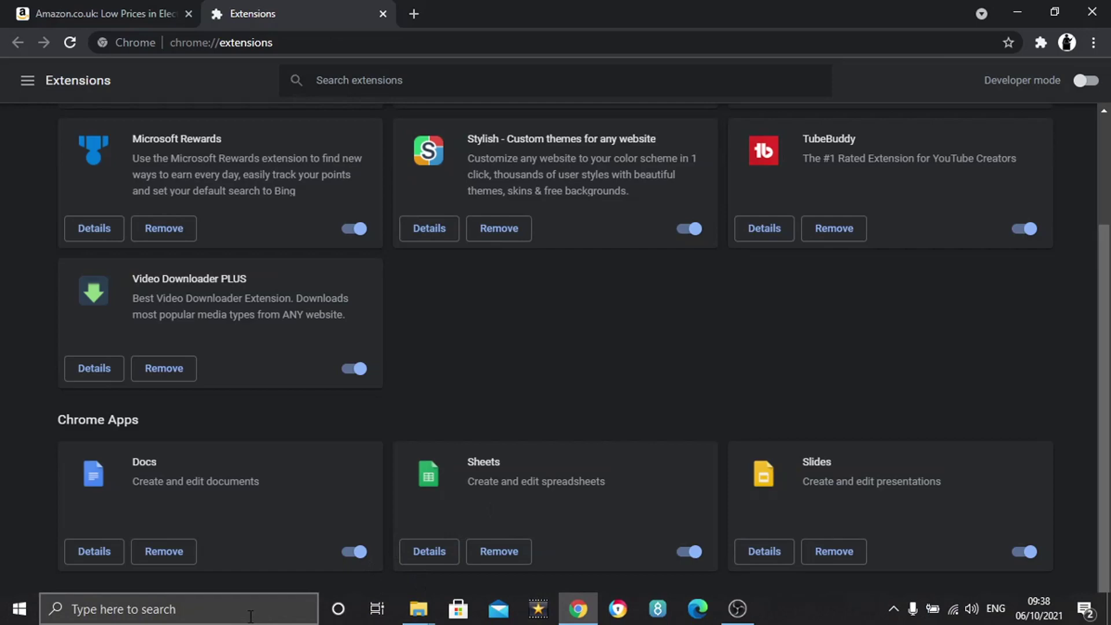
Step: Search Windows for 'settings' and launch the Settings app
click(250, 616)
text(se)
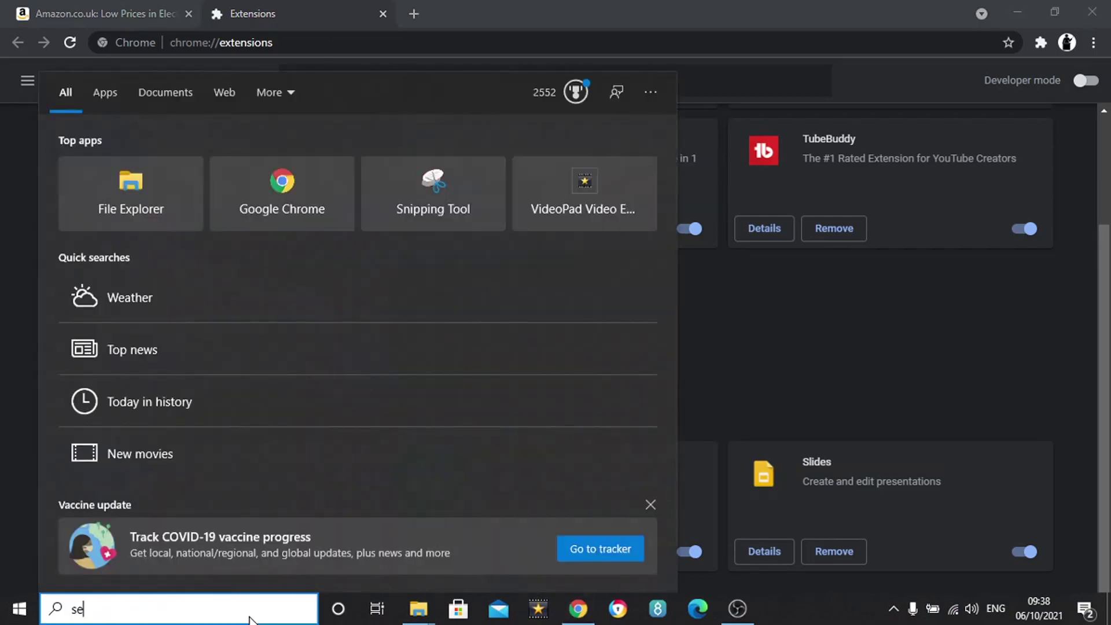
text(ttings)
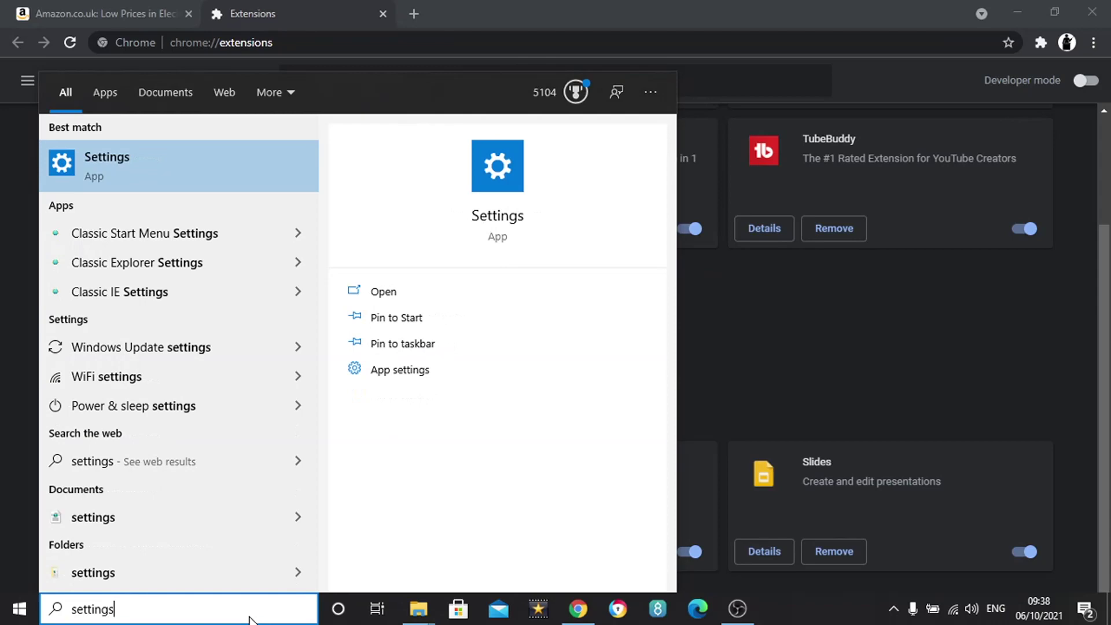
key(Return)
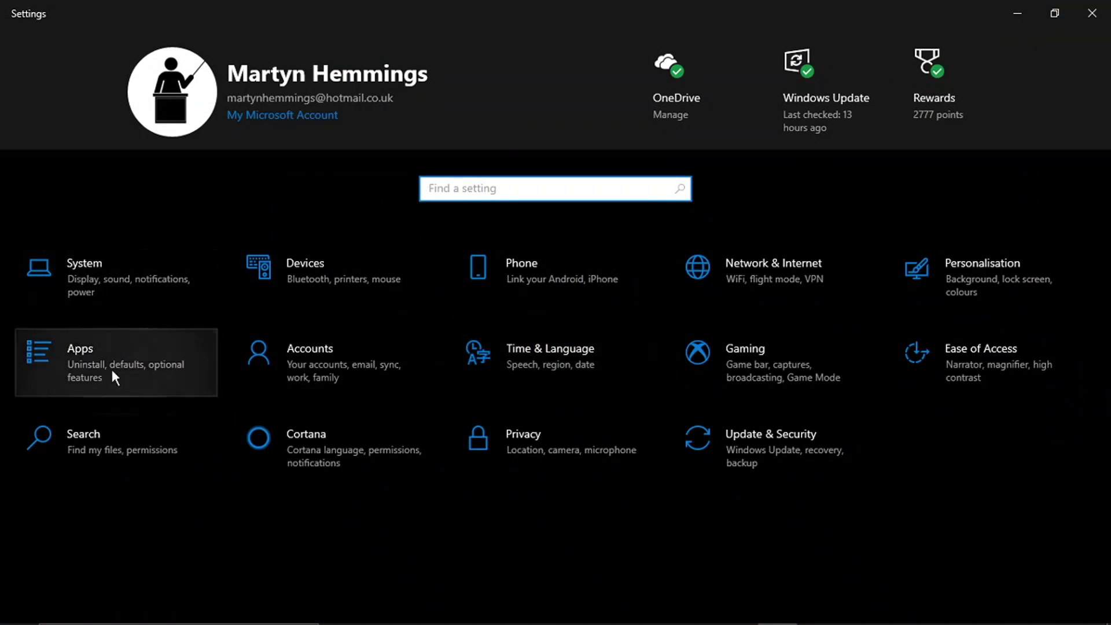
Step: Go to Apps & features and select the 3D Viewer, then the 7-Zip entries
click(140, 364)
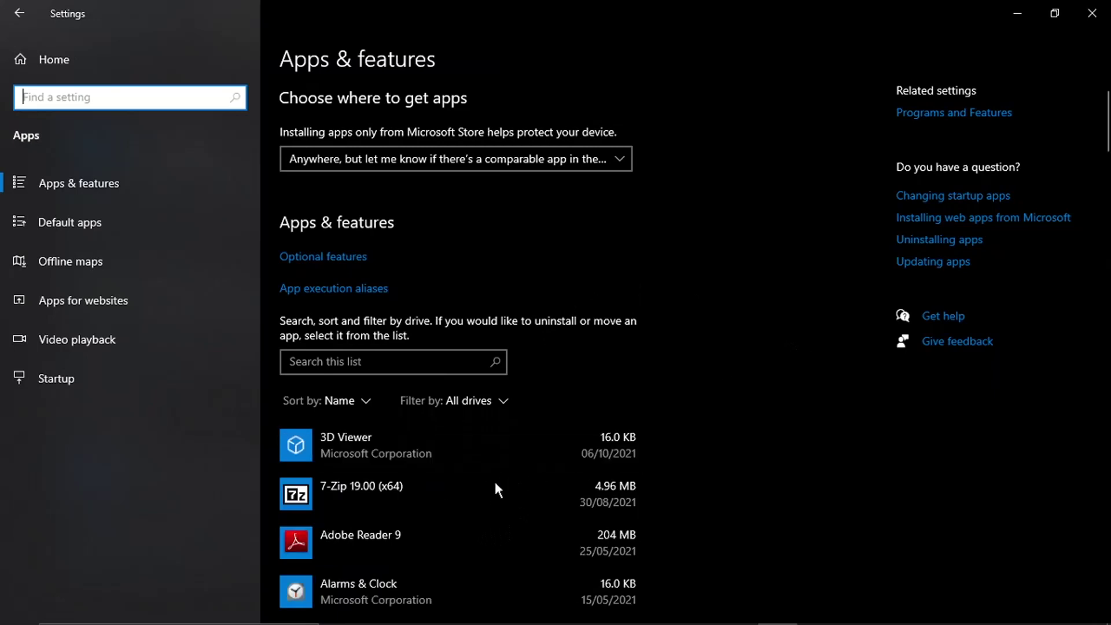
click(517, 450)
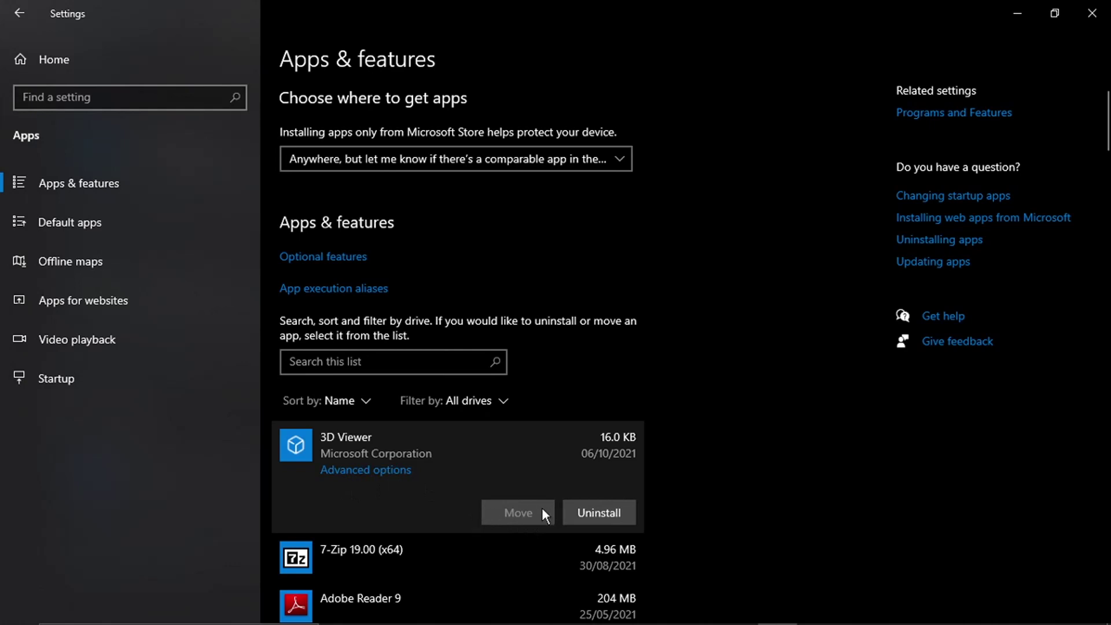
click(520, 558)
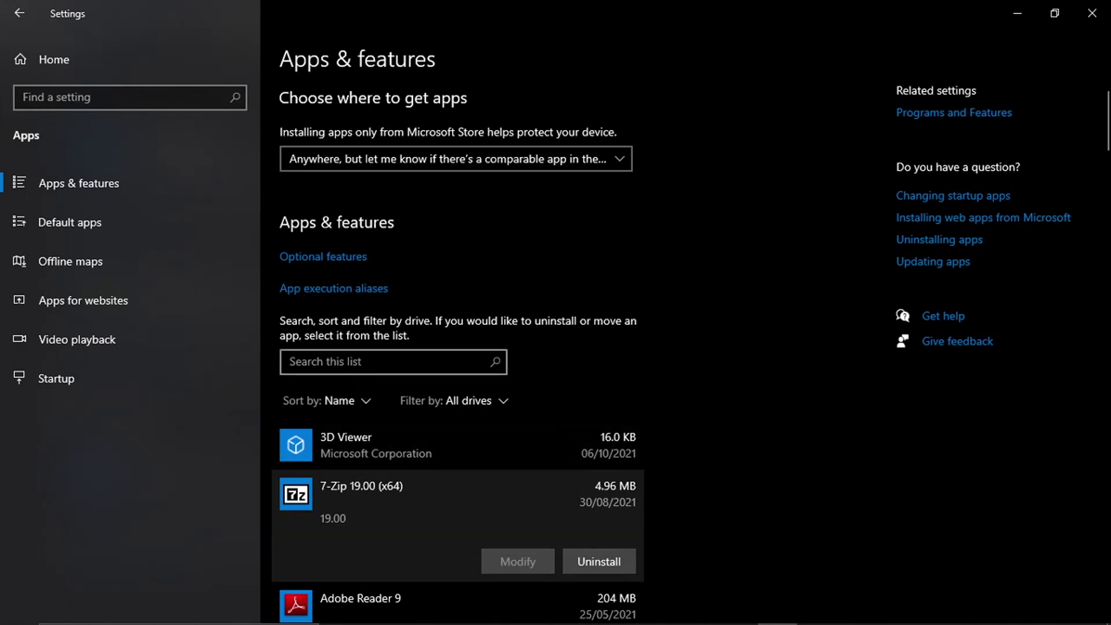
click(350, 361)
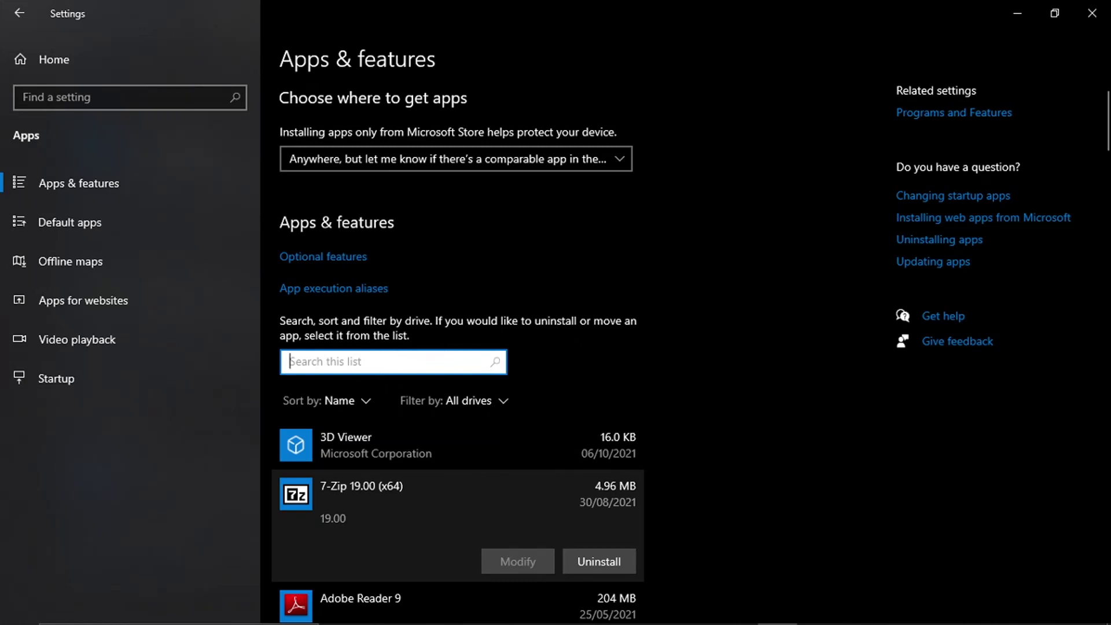
text(aamazon)
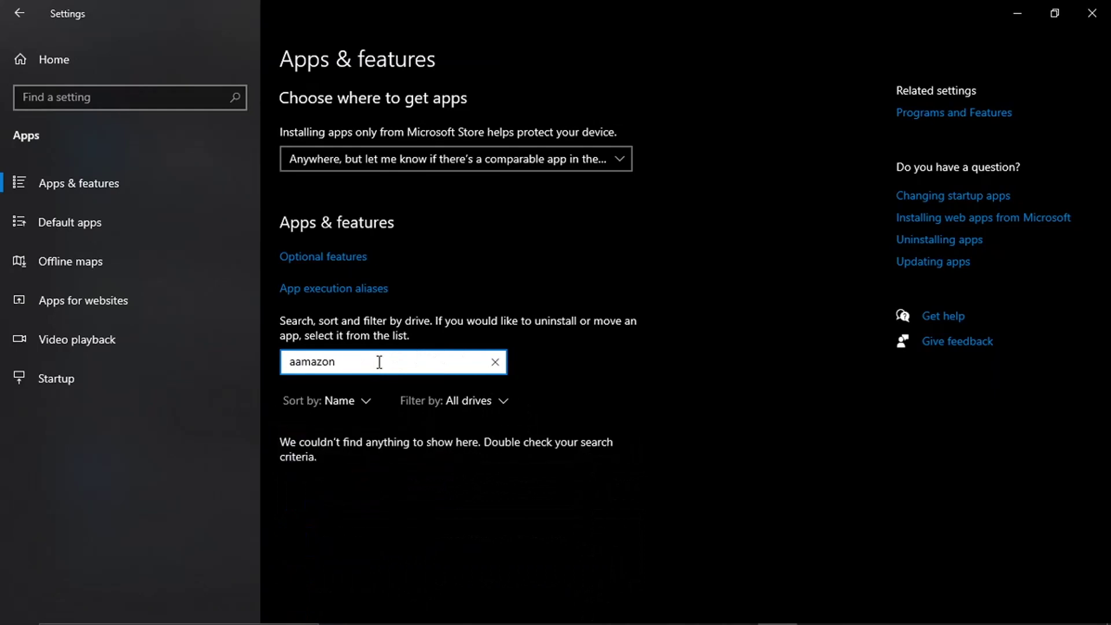
key(BackSpace)
key(BackSpace)
key(BackSpace)
key(BackSpace)
key(BackSpace)
key(BackSpace)
key(BackSpace)
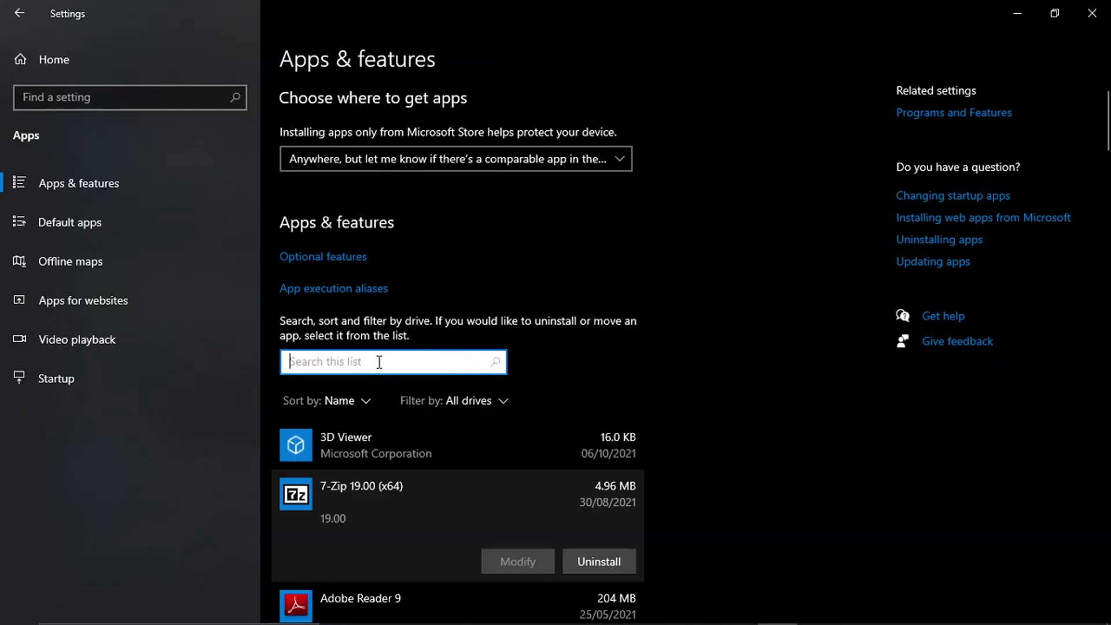
text(amazon)
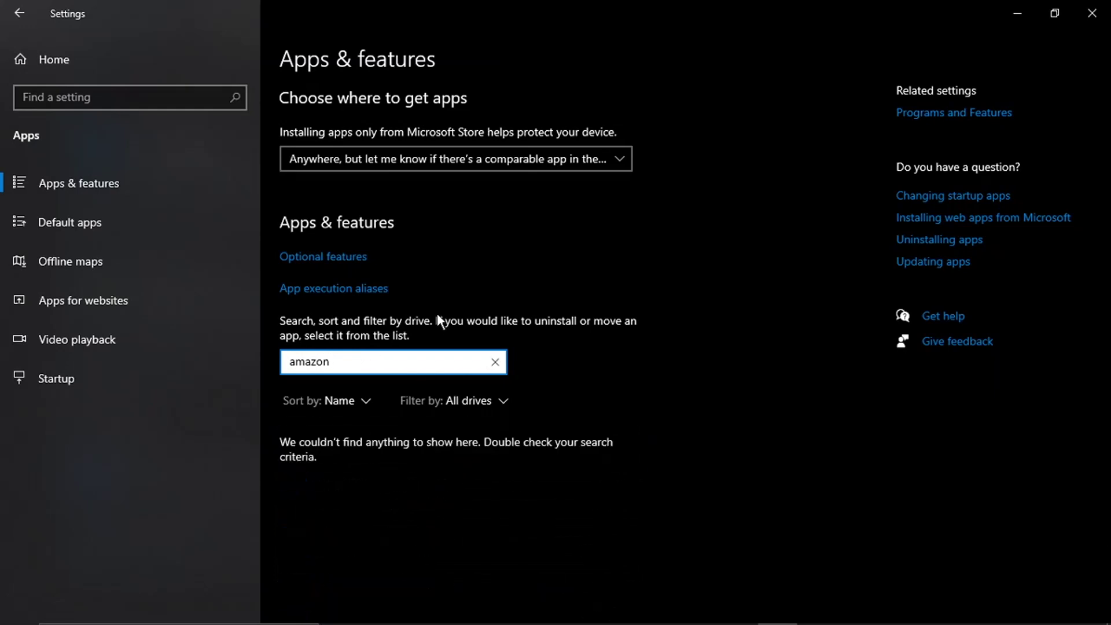
key(BackSpace)
key(BackSpace)
key(BackSpace)
key(BackSpace)
key(BackSpace)
key(BackSpace)
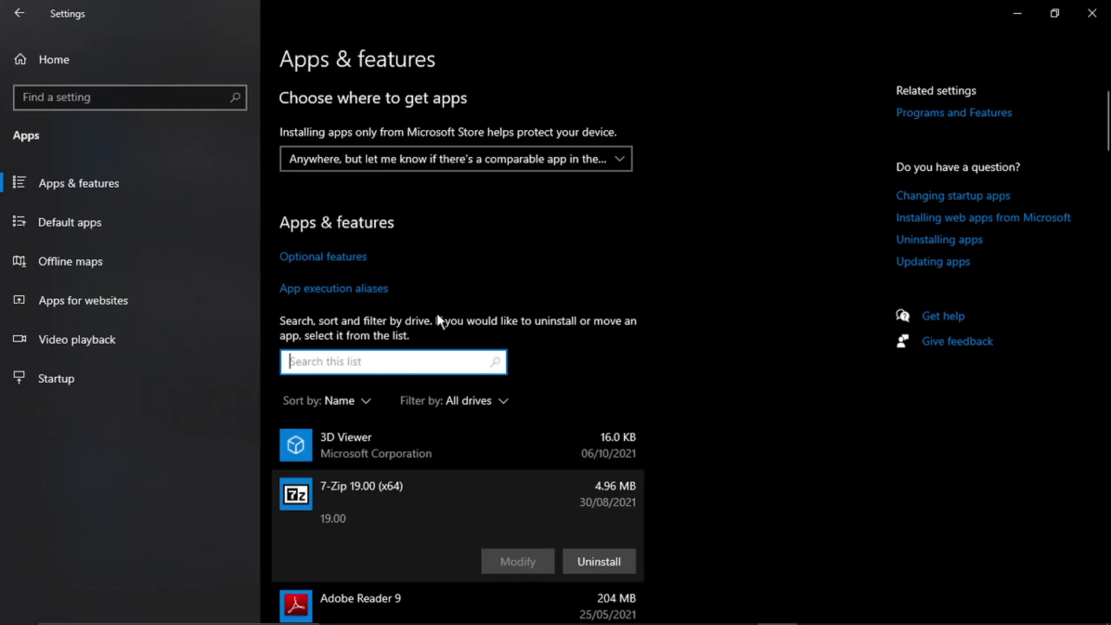
click(761, 485)
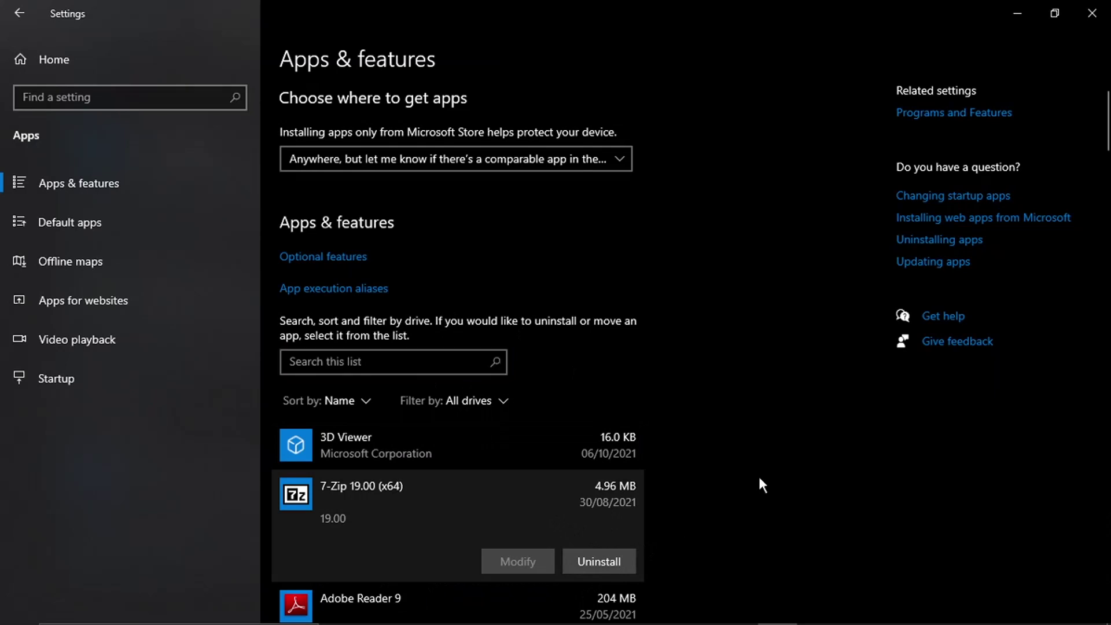